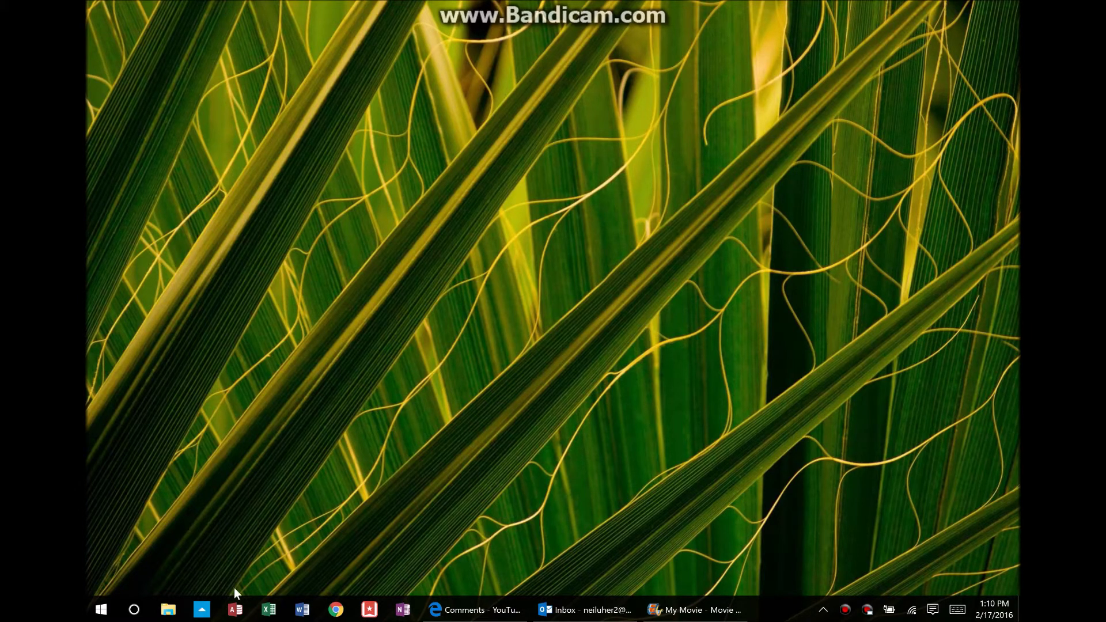
# In File Explorer, open OneDrive Pictures > UseMyFrame.com > Frame Tune Up to show its 23 eyeglass photos.
pyautogui.click(169, 610)
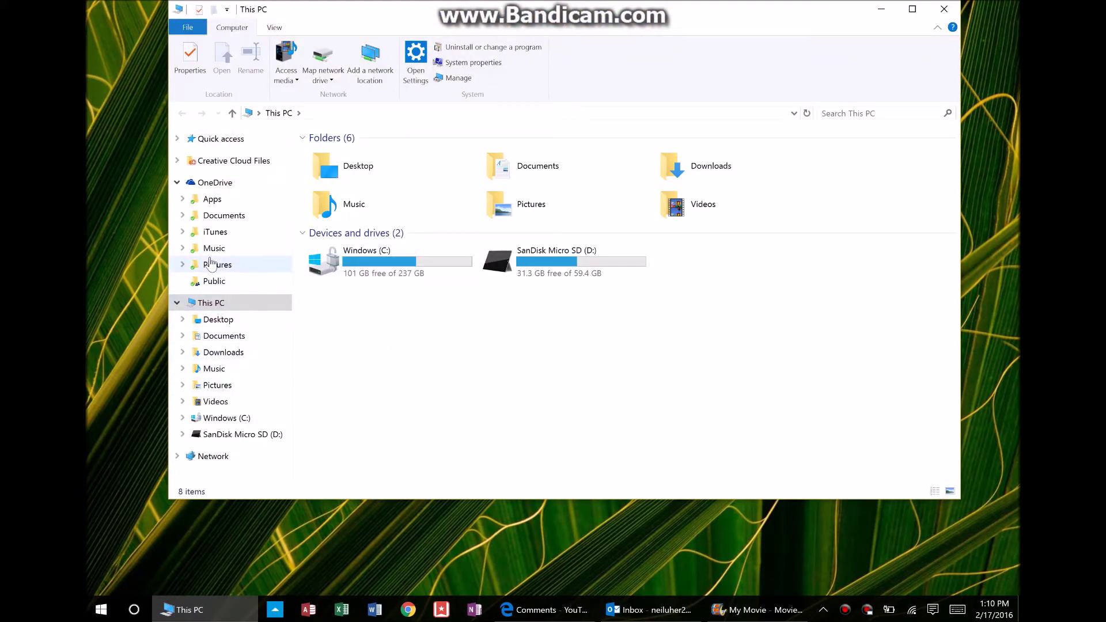
pyautogui.click(210, 264)
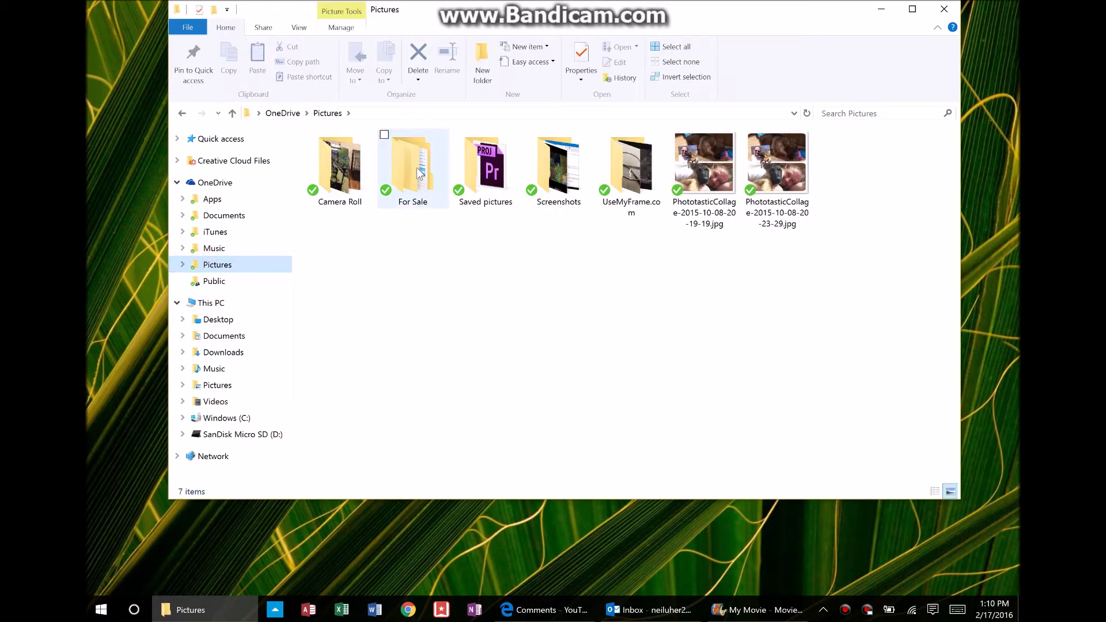
pyautogui.click(649, 180)
pyautogui.doubleClick(649, 180)
pyautogui.click(648, 179)
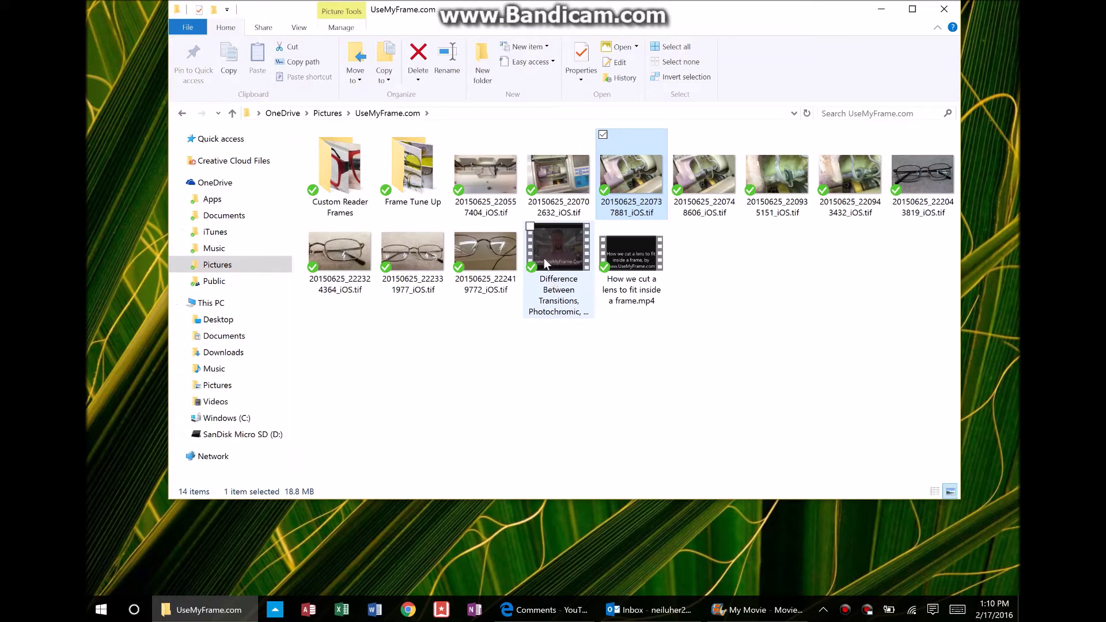
pyautogui.doubleClick(415, 179)
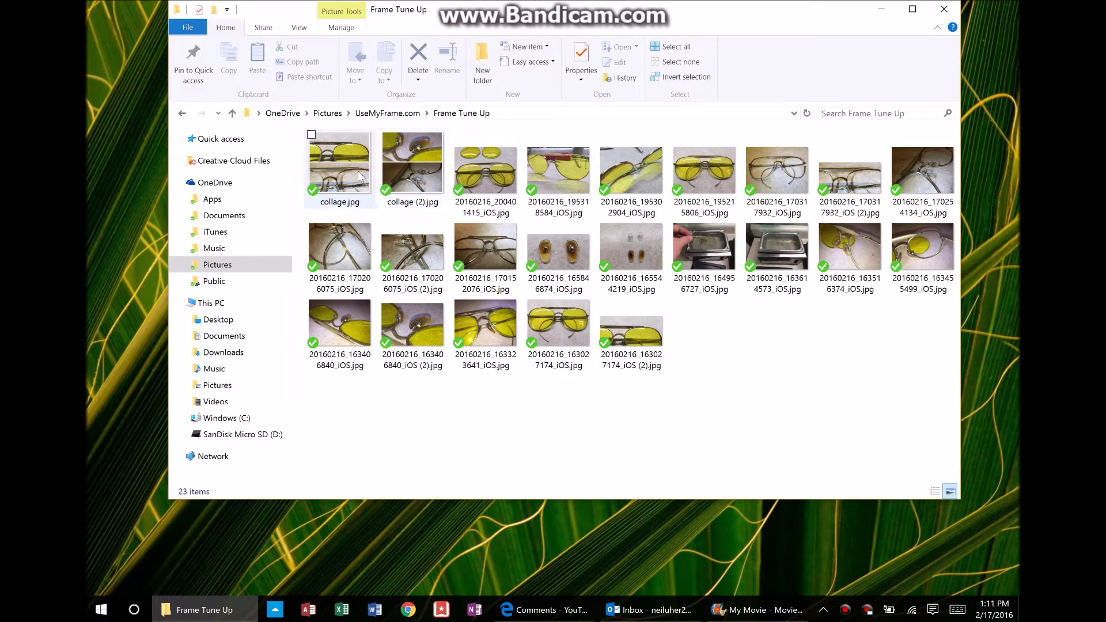
pyautogui.moveTo(360, 183)
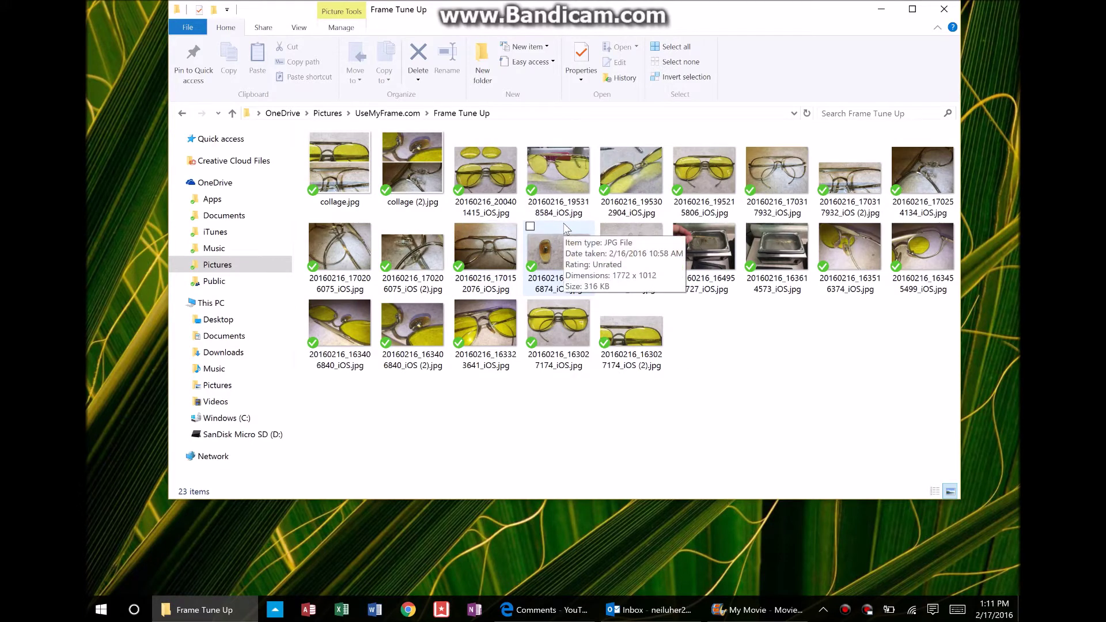
# Sort the Frame Tune Up photos by date in ascending order, then switch to the My Movie project.
pyautogui.click(298, 28)
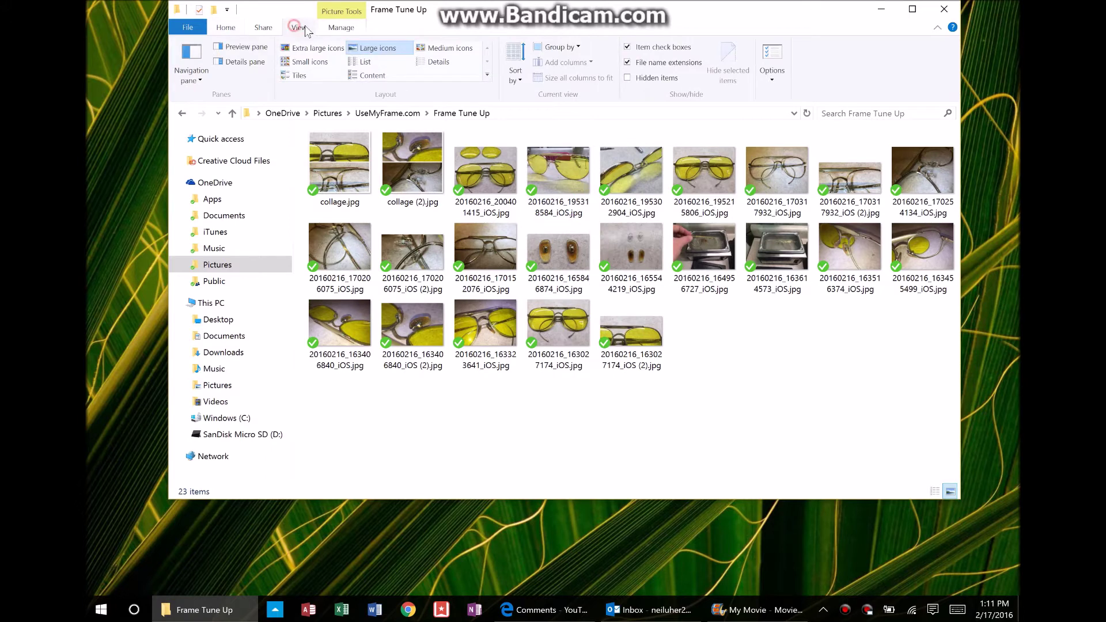
pyautogui.click(516, 75)
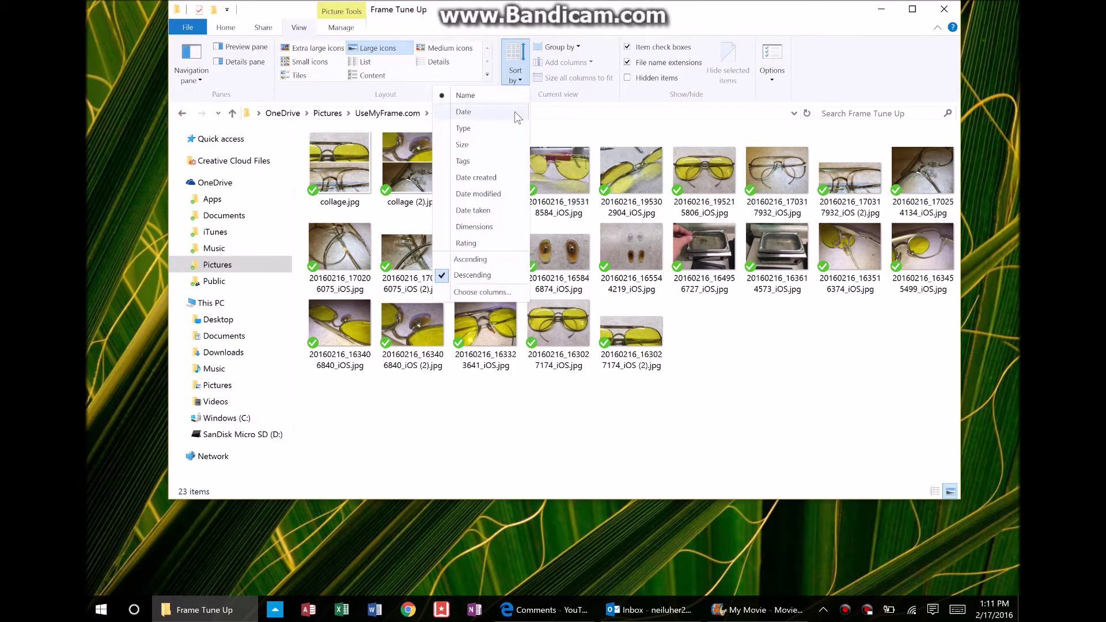
pyautogui.click(493, 112)
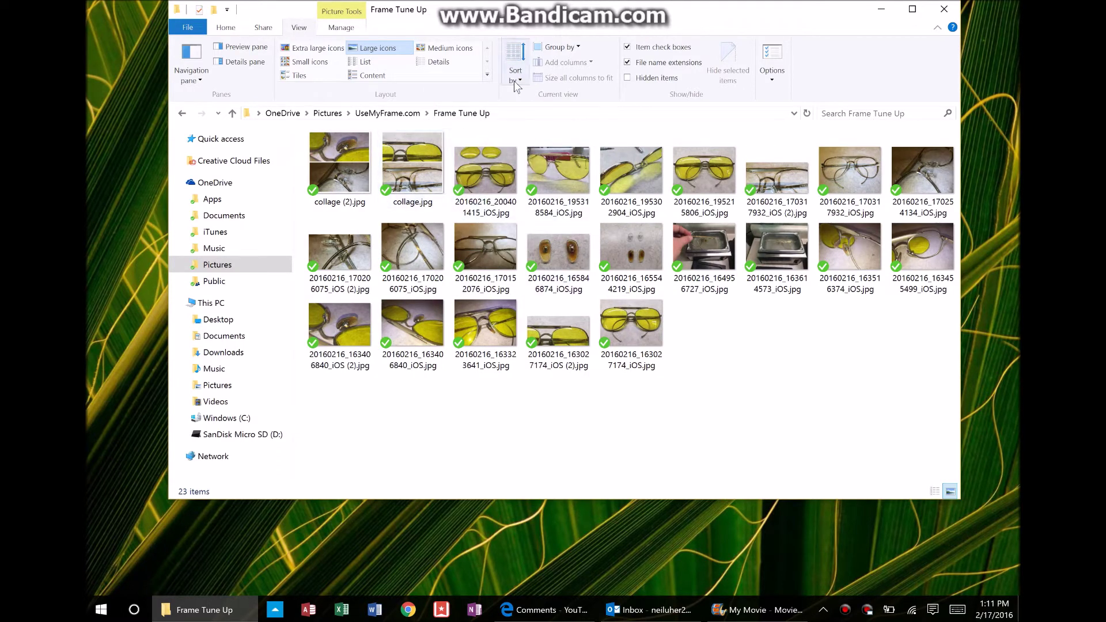
pyautogui.click(516, 81)
pyautogui.click(471, 260)
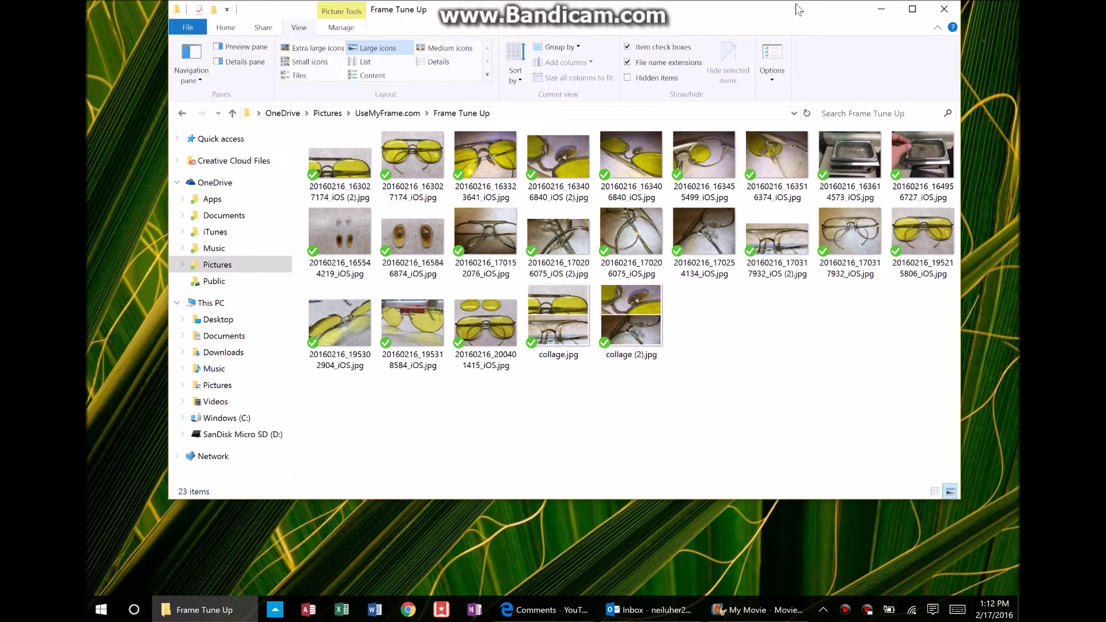
pyautogui.click(746, 619)
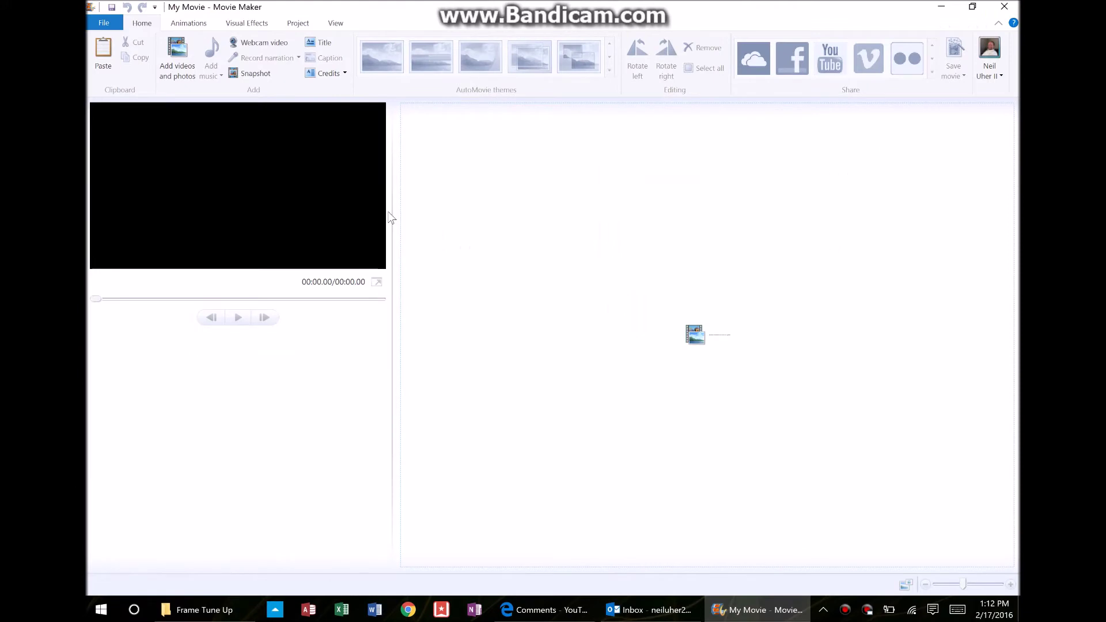
# Open Add Videos and Photos on Pictures > UseMyFrame.com > Frame Tune Up.
pyautogui.click(695, 335)
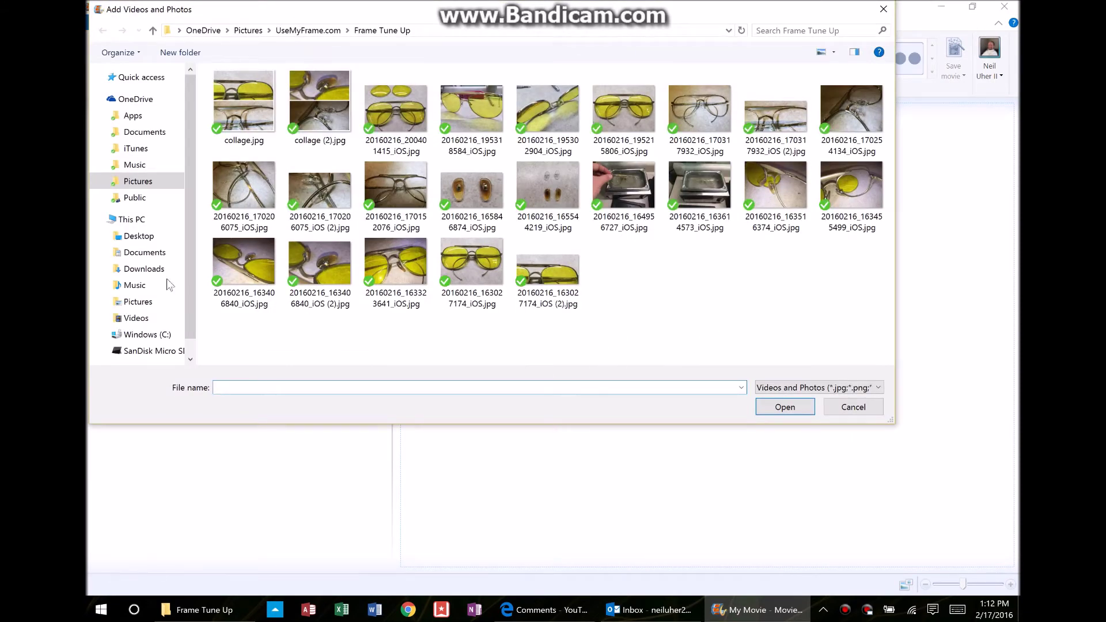
pyautogui.click(138, 181)
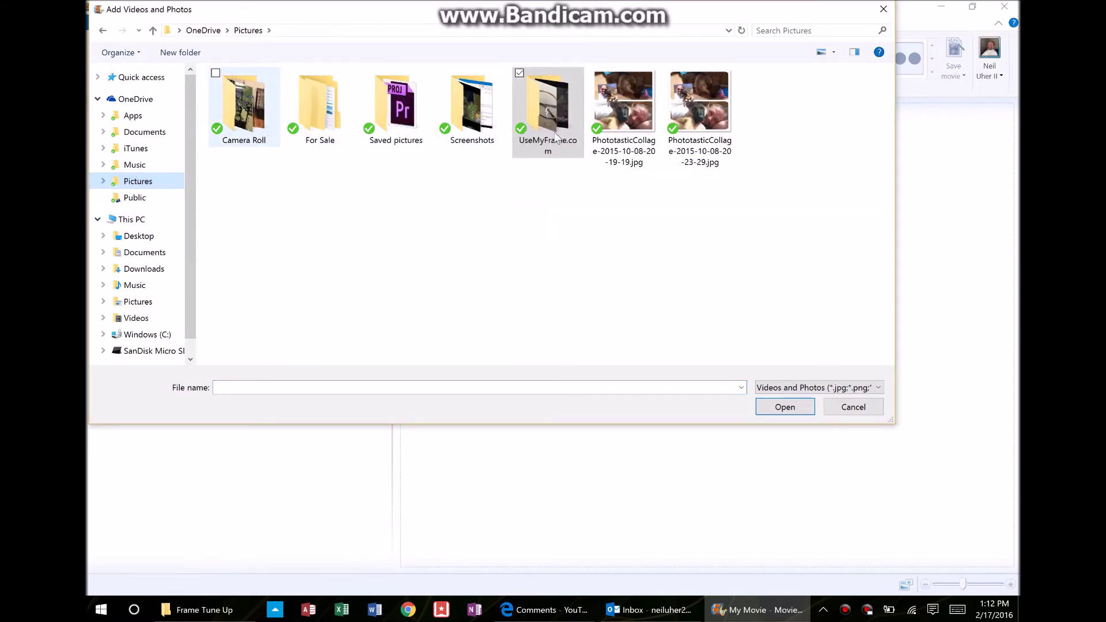
pyautogui.doubleClick(548, 110)
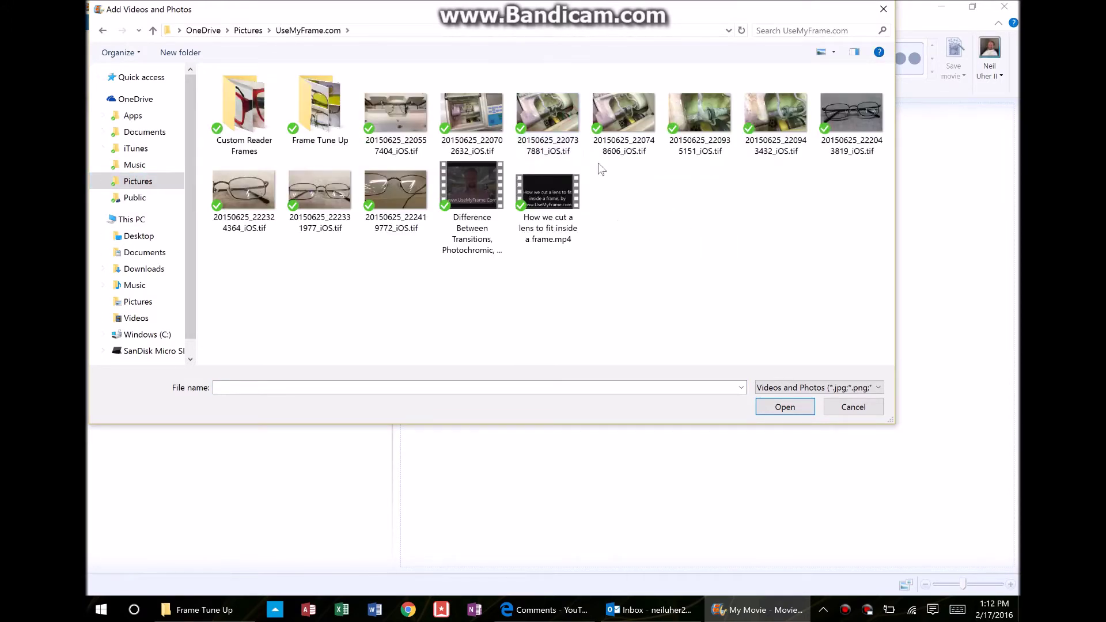
pyautogui.doubleClick(321, 120)
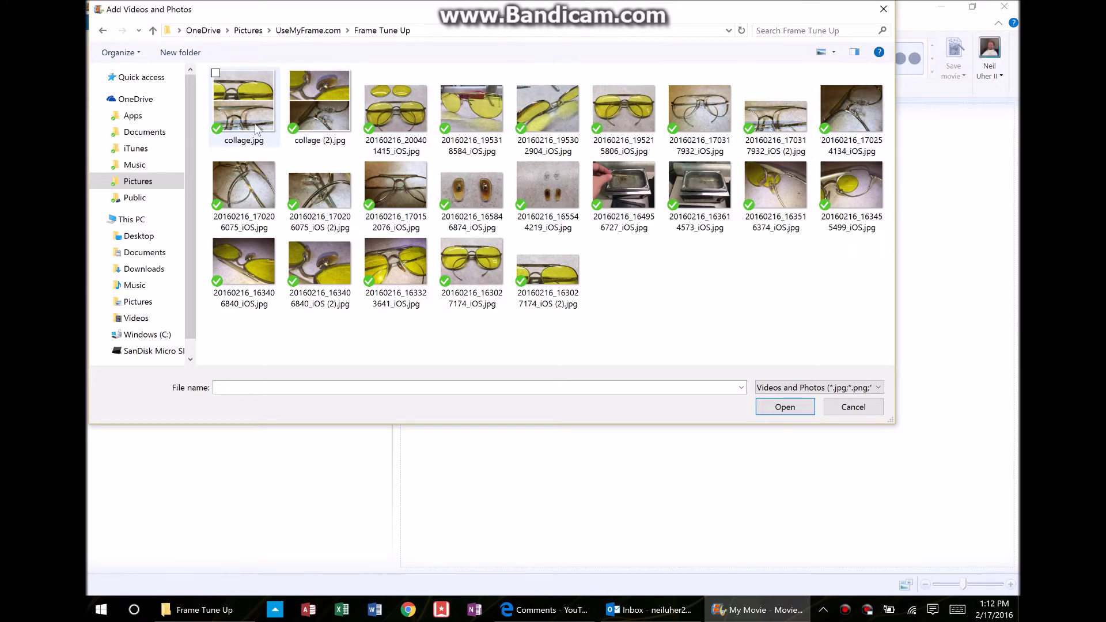
# Compare with the date-sorted Frame Tune Up folder in File Explorer, then return to the add-photos dialog.
pyautogui.click(227, 616)
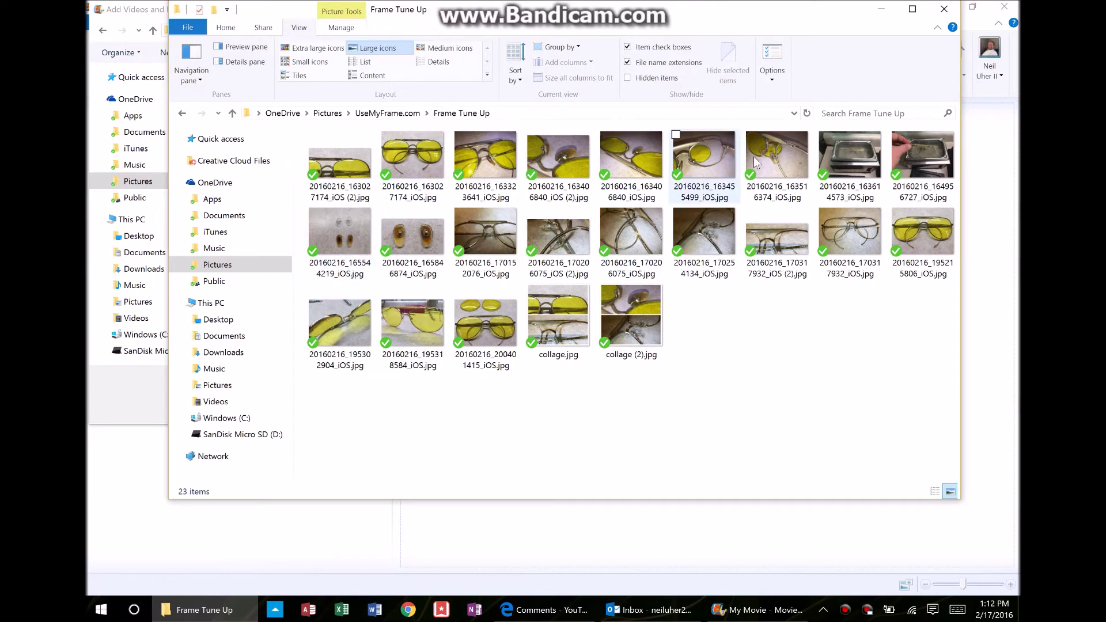
pyautogui.moveTo(778, 219)
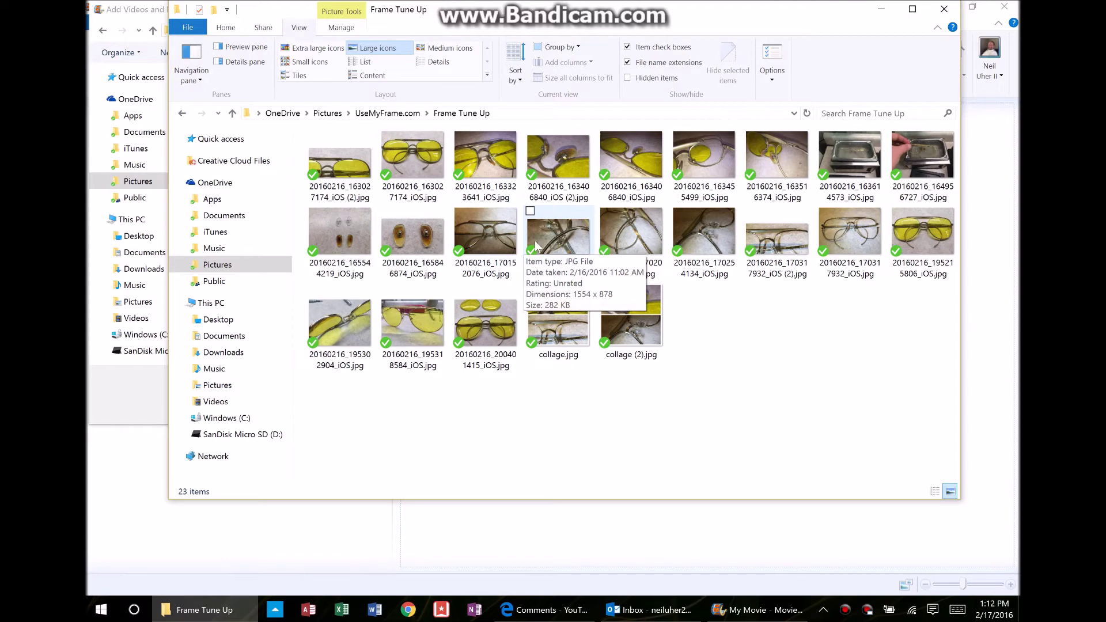
pyautogui.click(797, 617)
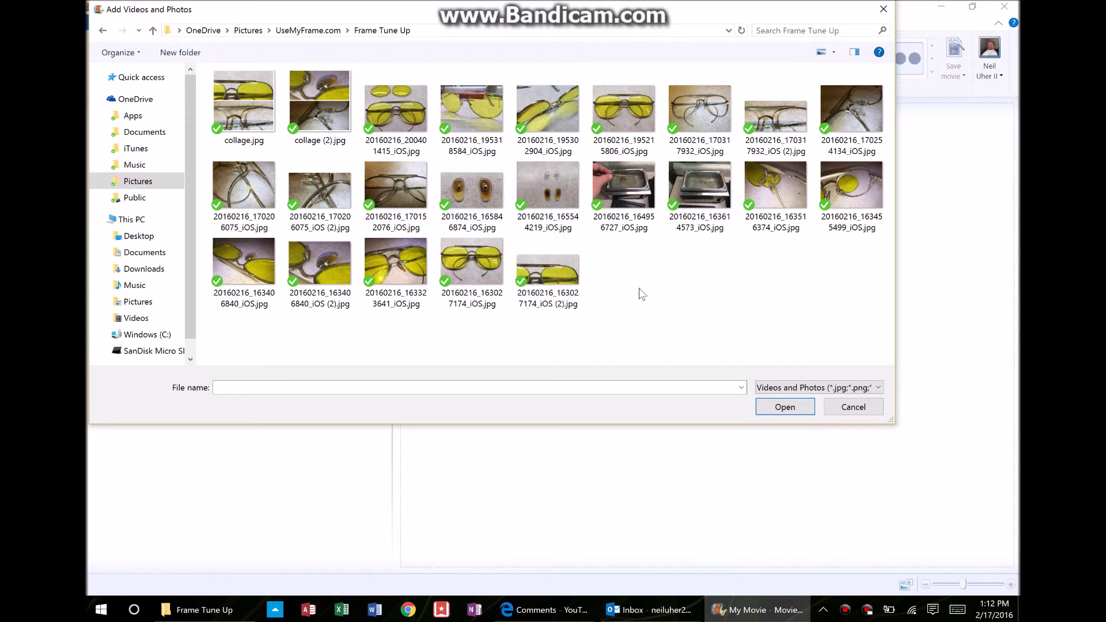
# Import all 23 Frame Tune Up photos, then select every clip and remove them from the storyboard.
pyautogui.moveTo(242, 349); pyautogui.dragTo(918, 85)
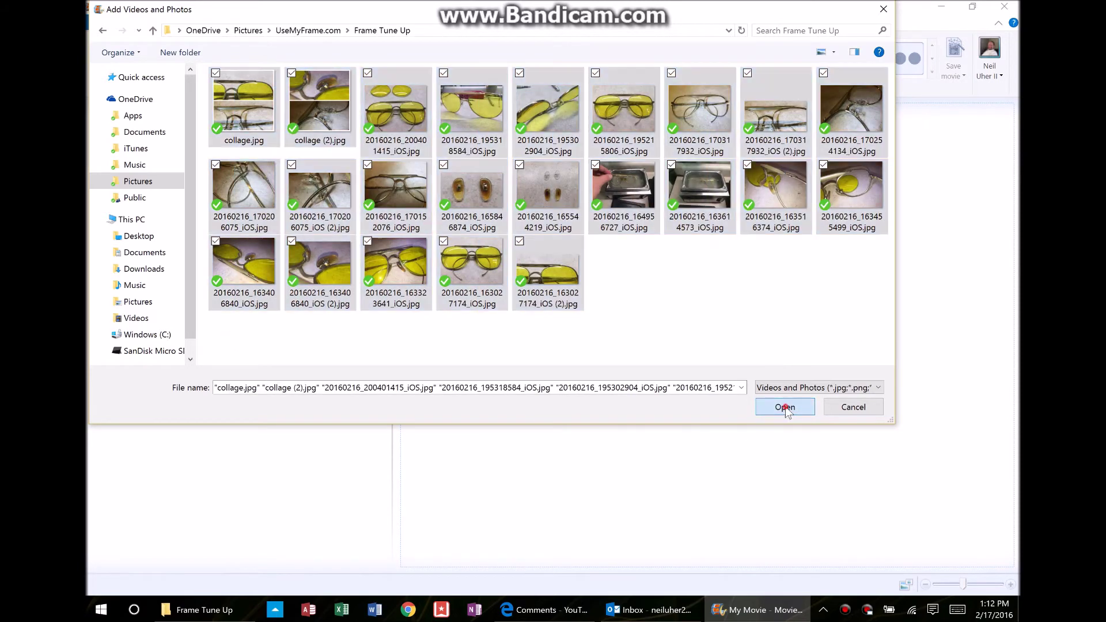
pyautogui.click(784, 407)
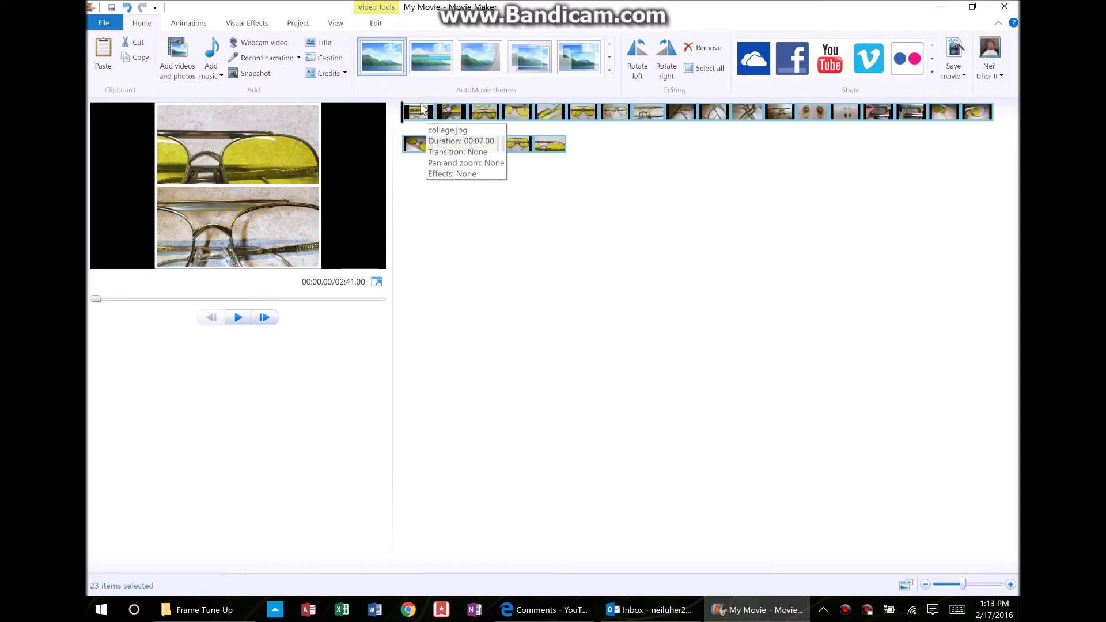
pyautogui.click(710, 67)
pyautogui.click(704, 48)
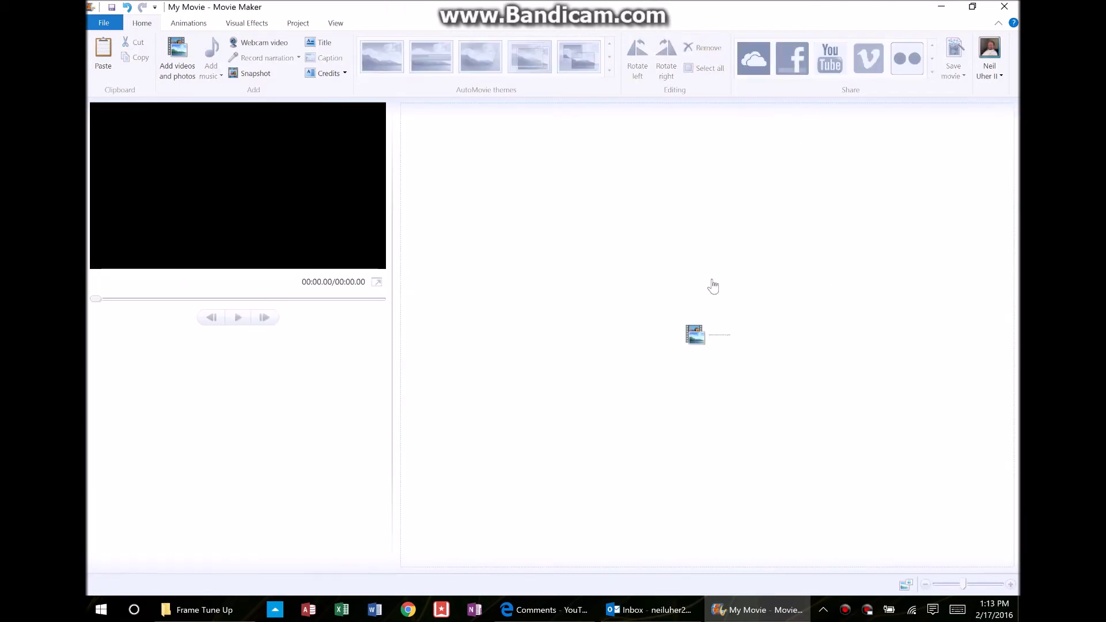
# Close the Frame Tune Up Explorer window and reopen Movie Maker's add-photos picker.
pyautogui.click(933, 8)
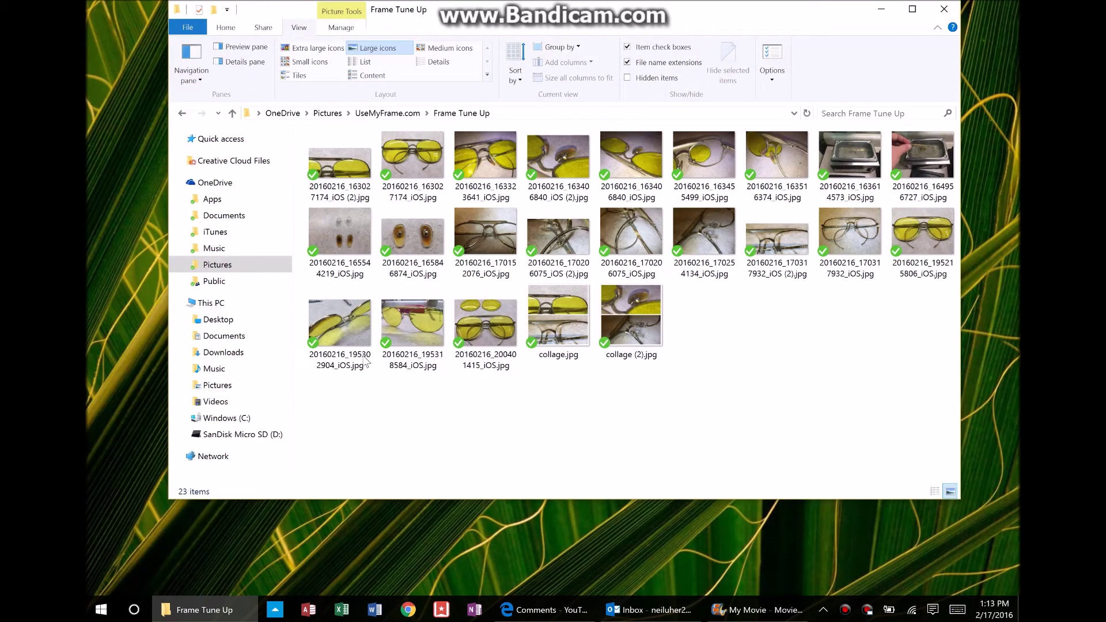
pyautogui.click(953, 11)
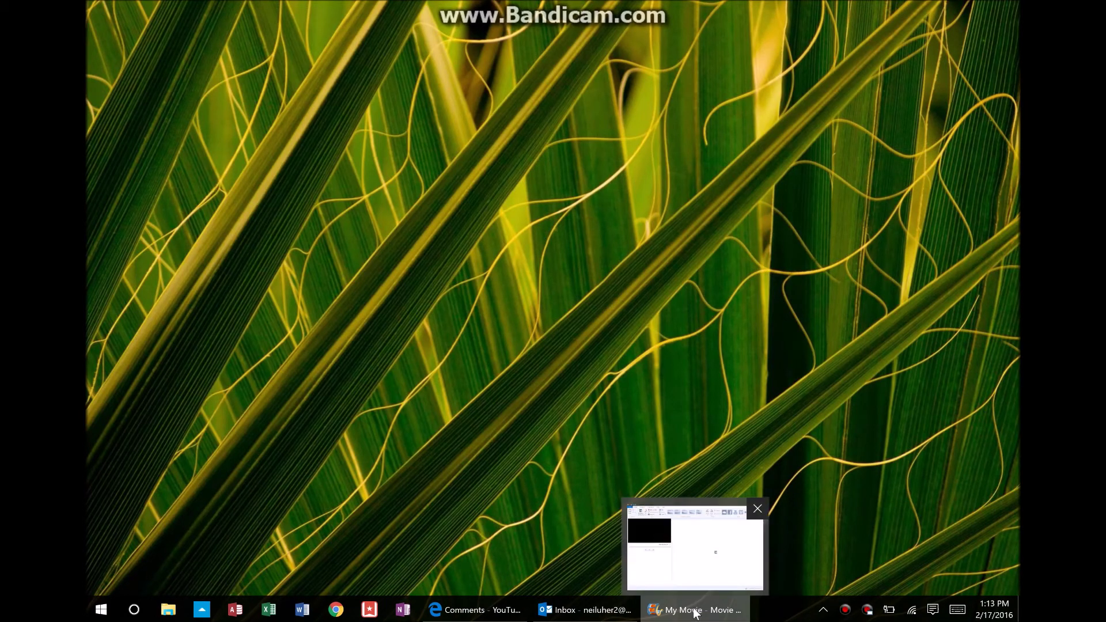
pyautogui.click(697, 614)
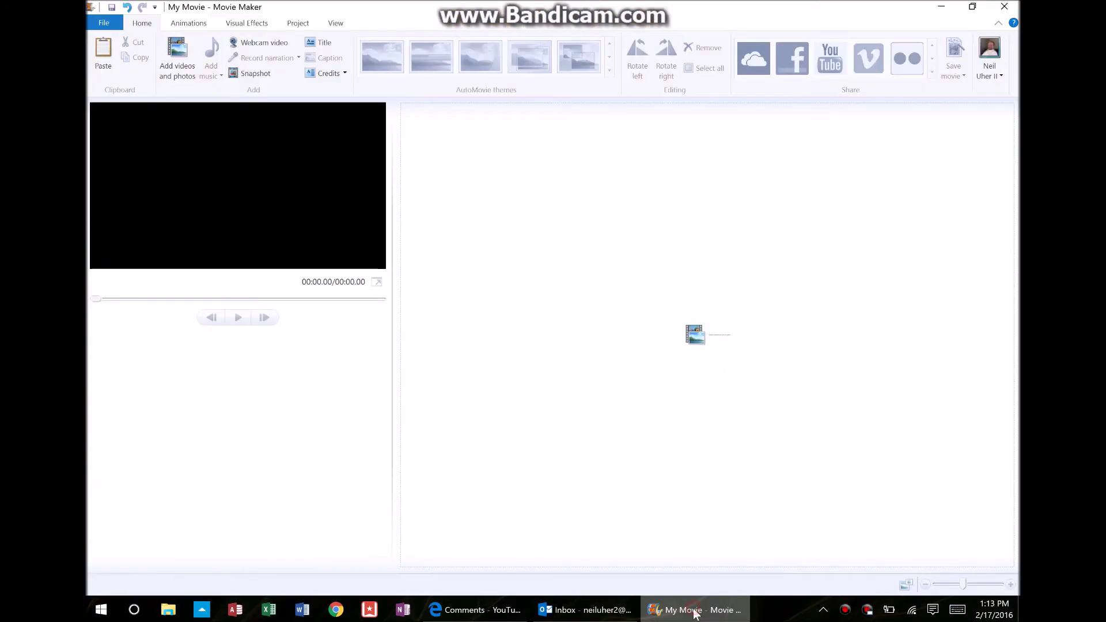
pyautogui.click(696, 335)
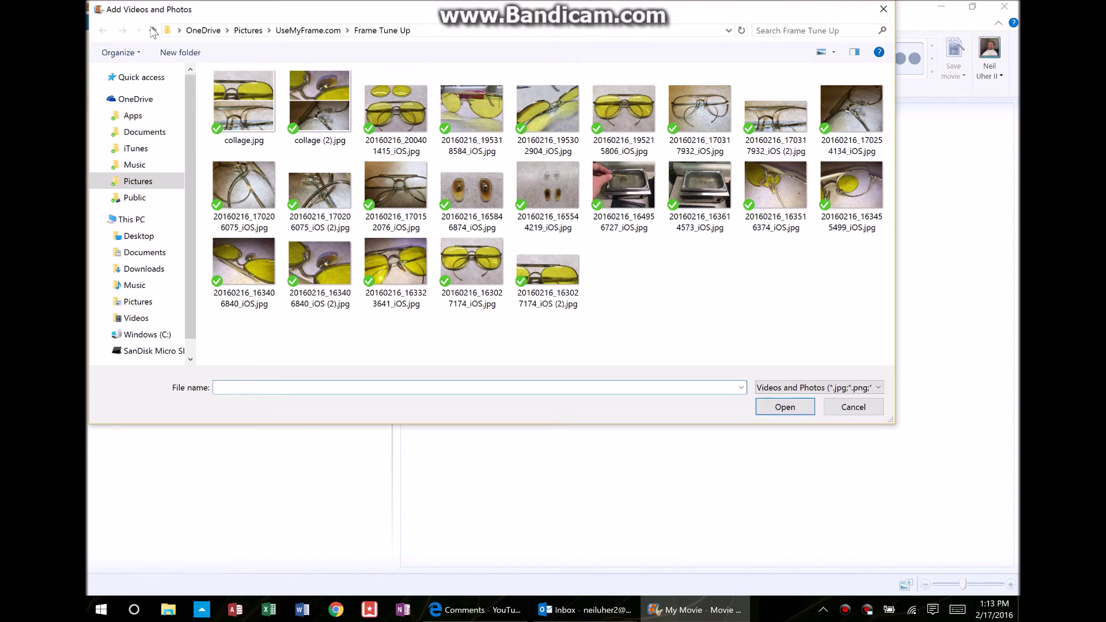
# Sort the picker's Frame Tune Up photos by date, ascending, and select all 23.
pyautogui.click(132, 54)
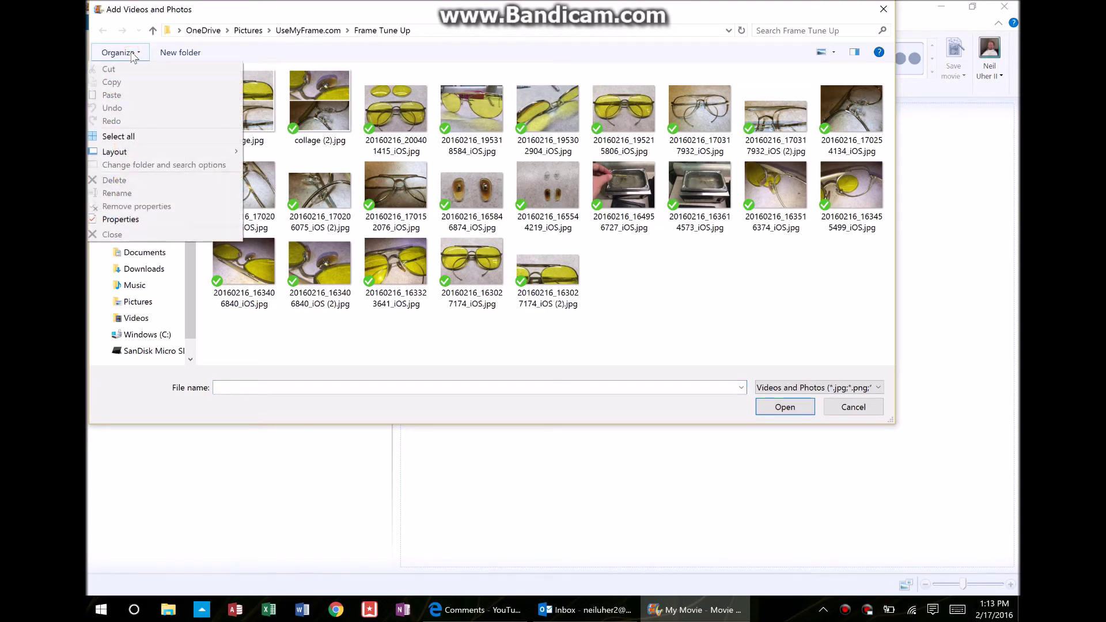
pyautogui.click(286, 62)
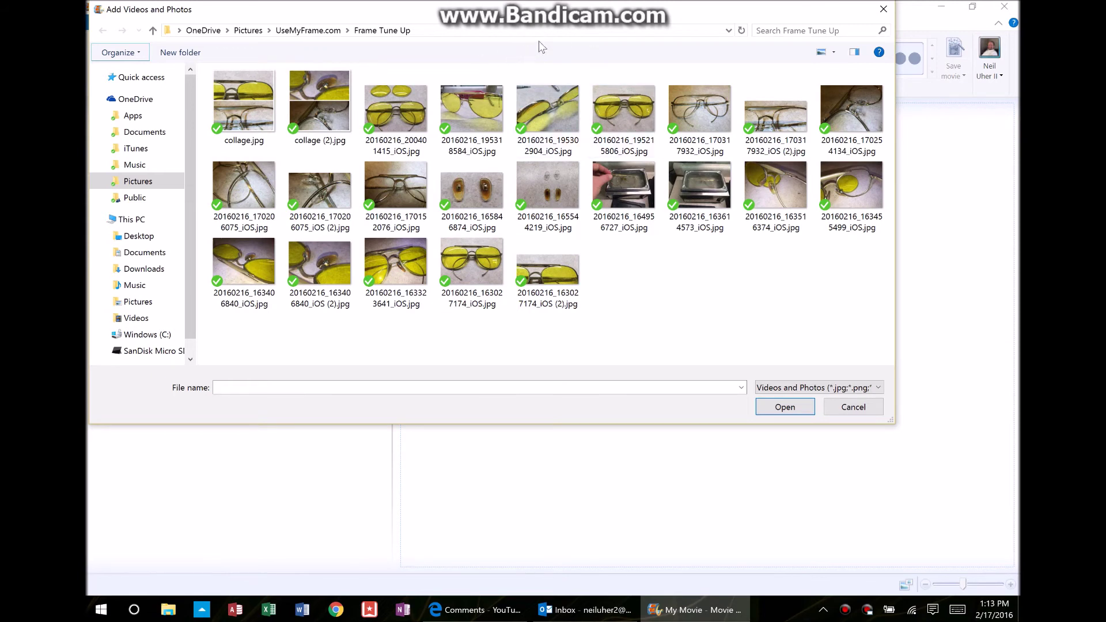
pyautogui.rightClick(687, 279)
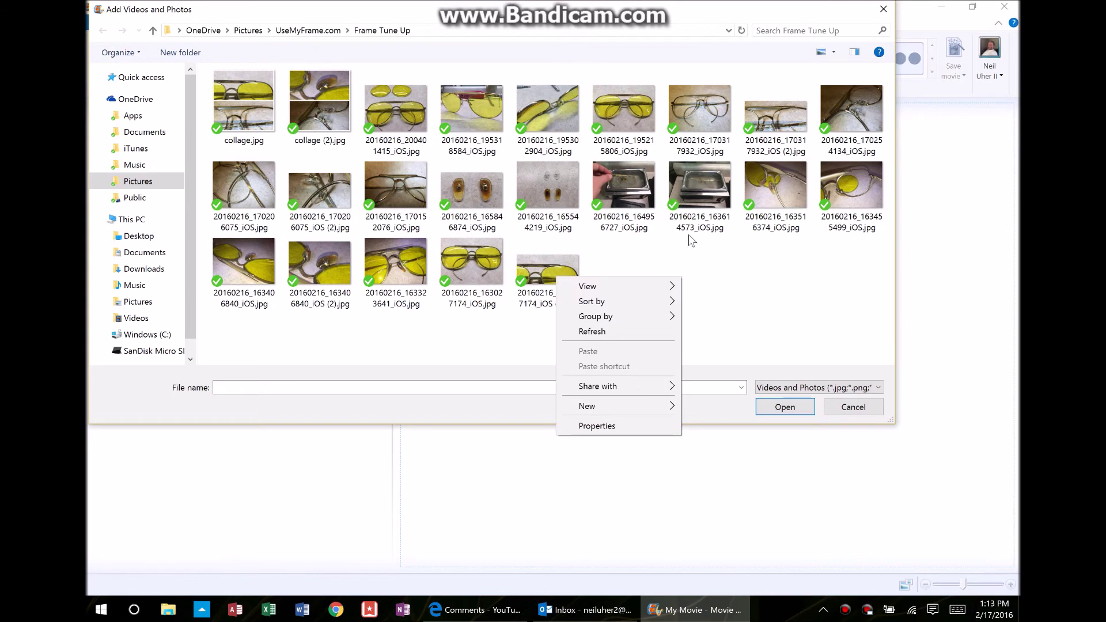
pyautogui.click(621, 302)
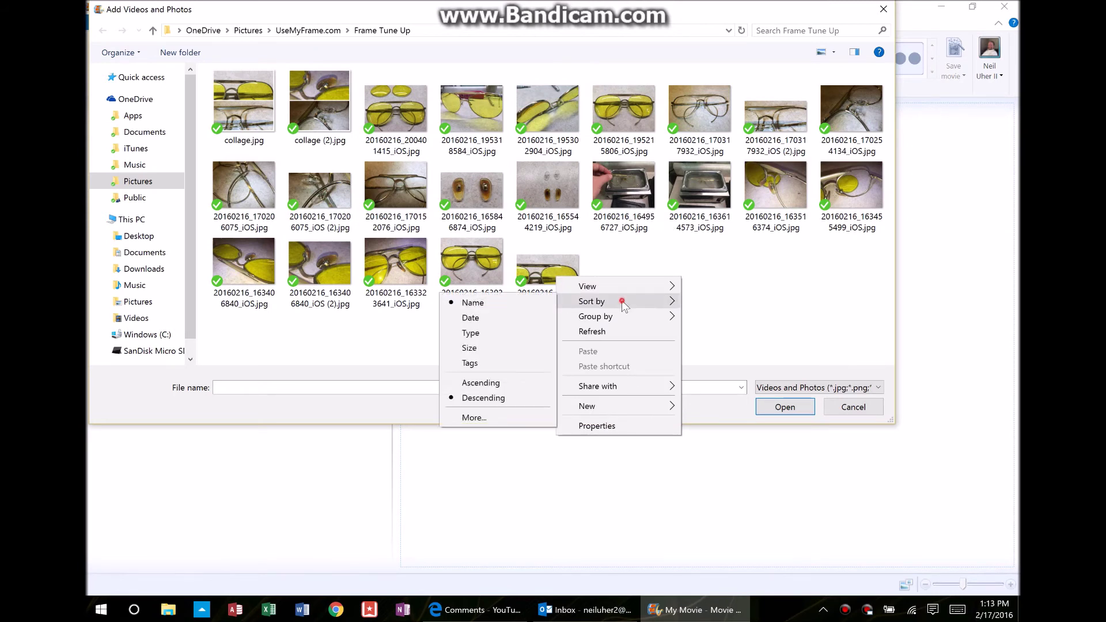
pyautogui.click(486, 318)
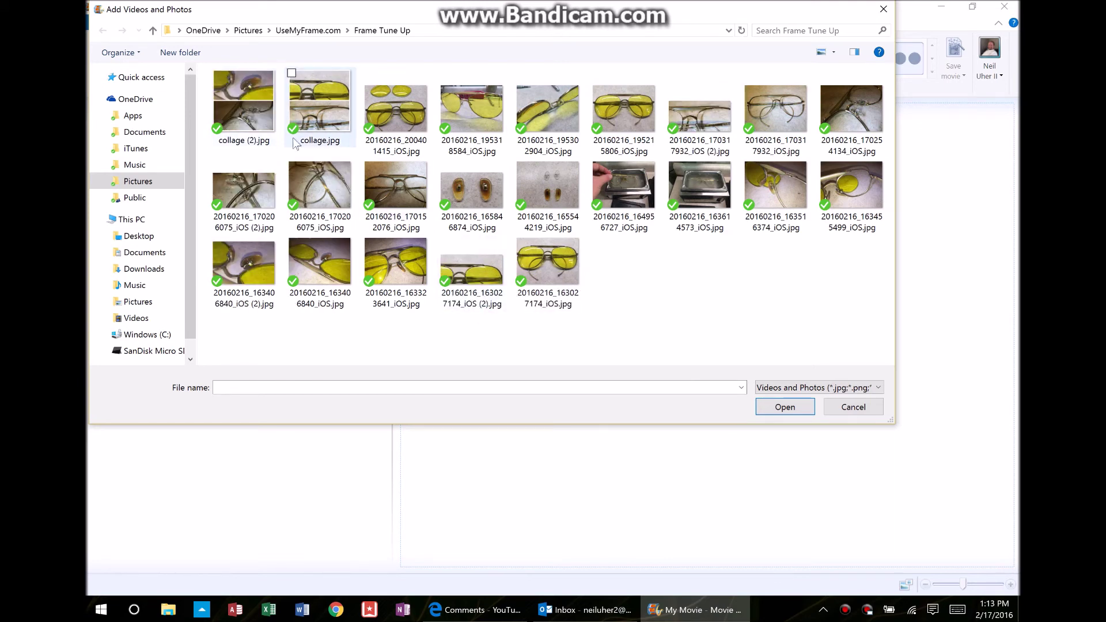
pyautogui.rightClick(705, 300)
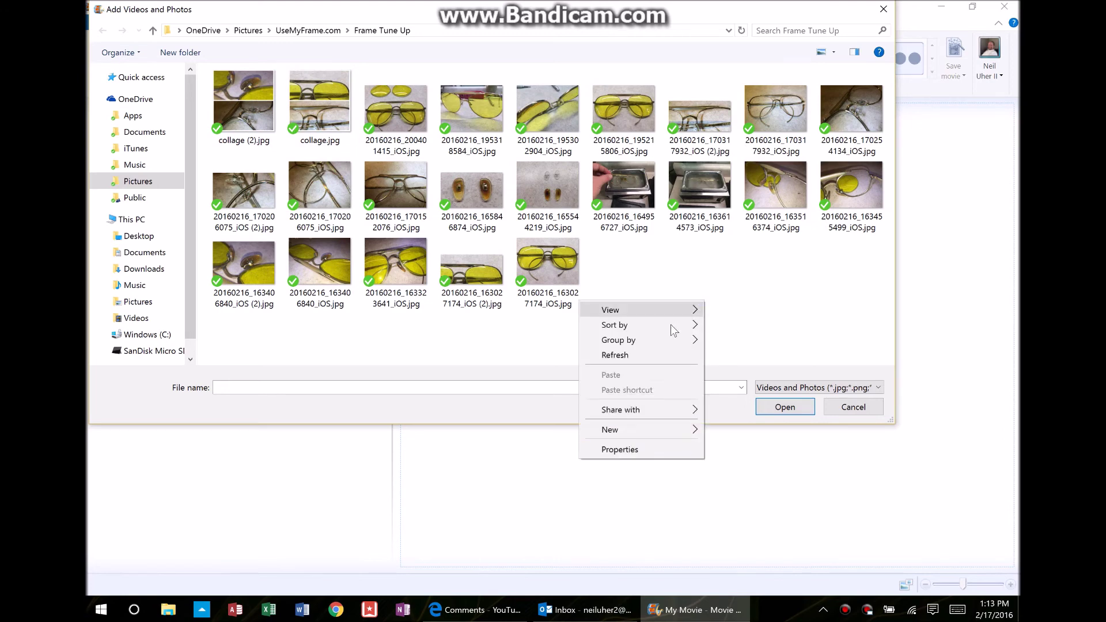
pyautogui.moveTo(662, 326)
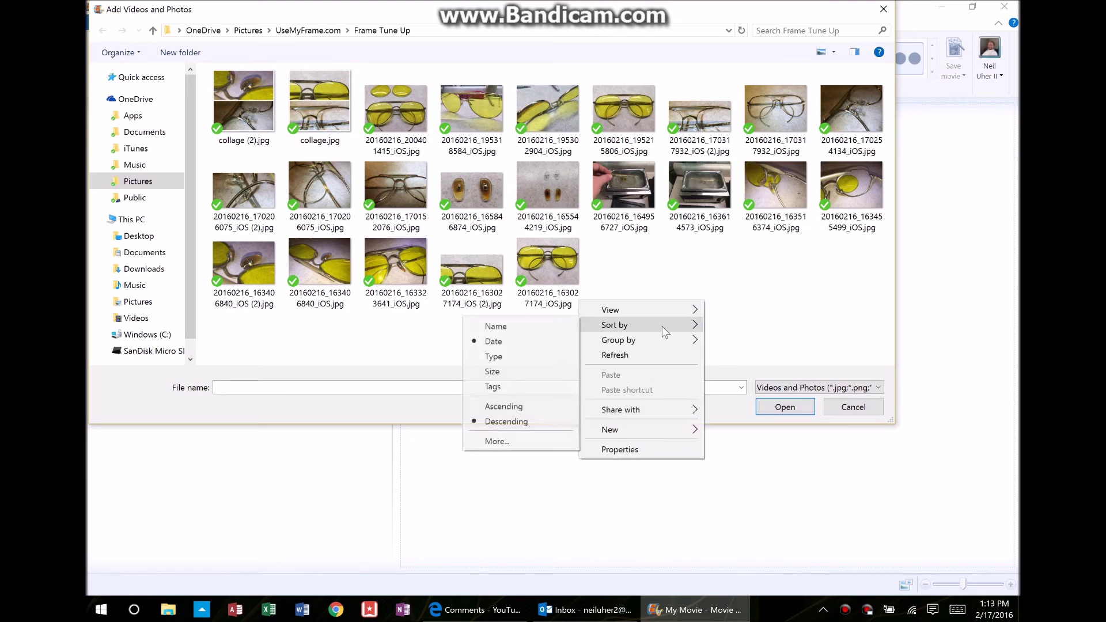
pyautogui.click(501, 407)
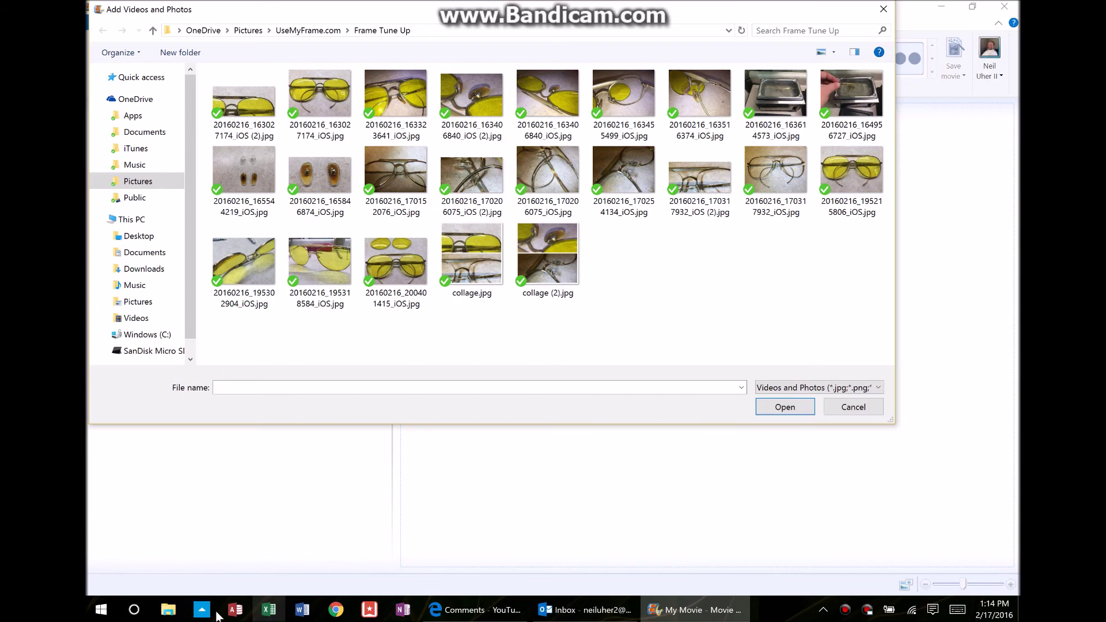
pyautogui.moveTo(242, 345); pyautogui.dragTo(851, 97)
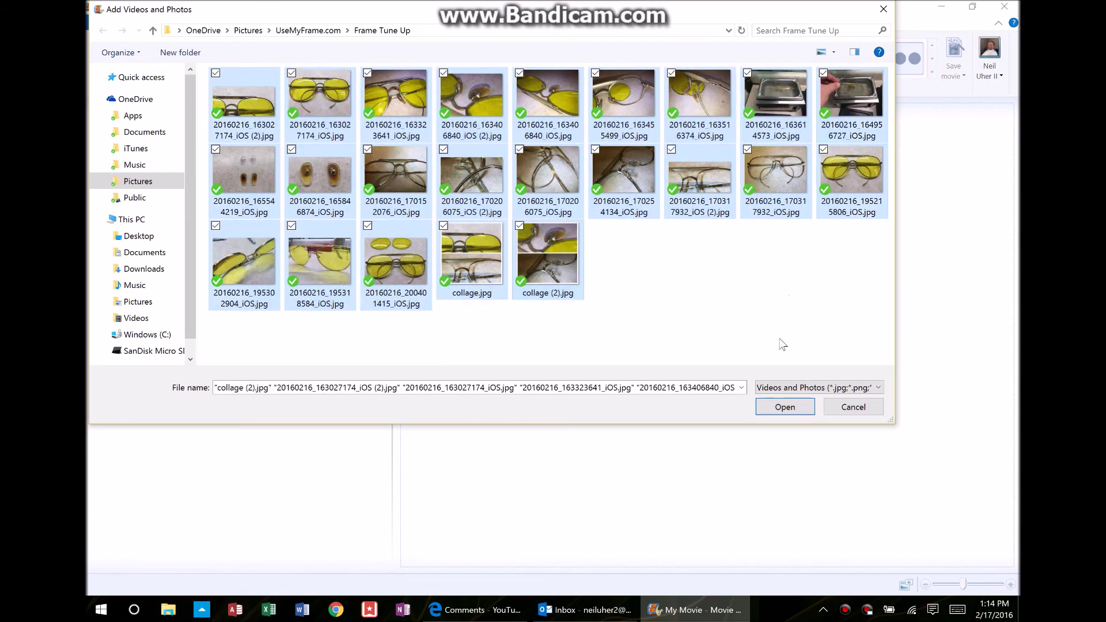
# Add the 23 selected photos as a 2:41 movie and check the last clips and the nose-pad clip.
pyautogui.click(776, 408)
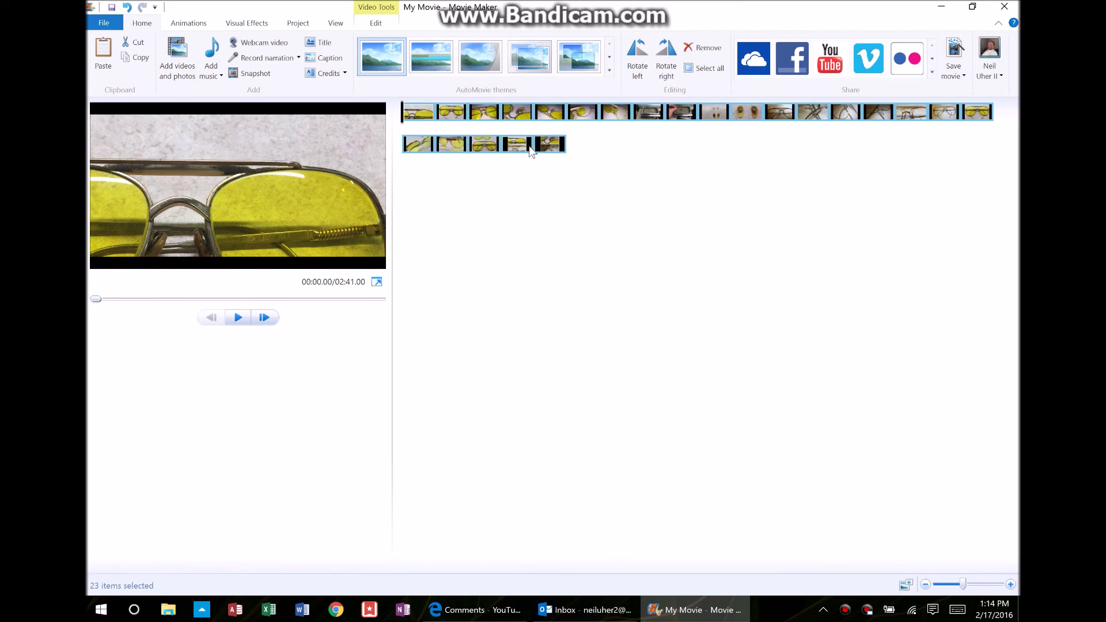
pyautogui.click(544, 148)
pyautogui.click(548, 144)
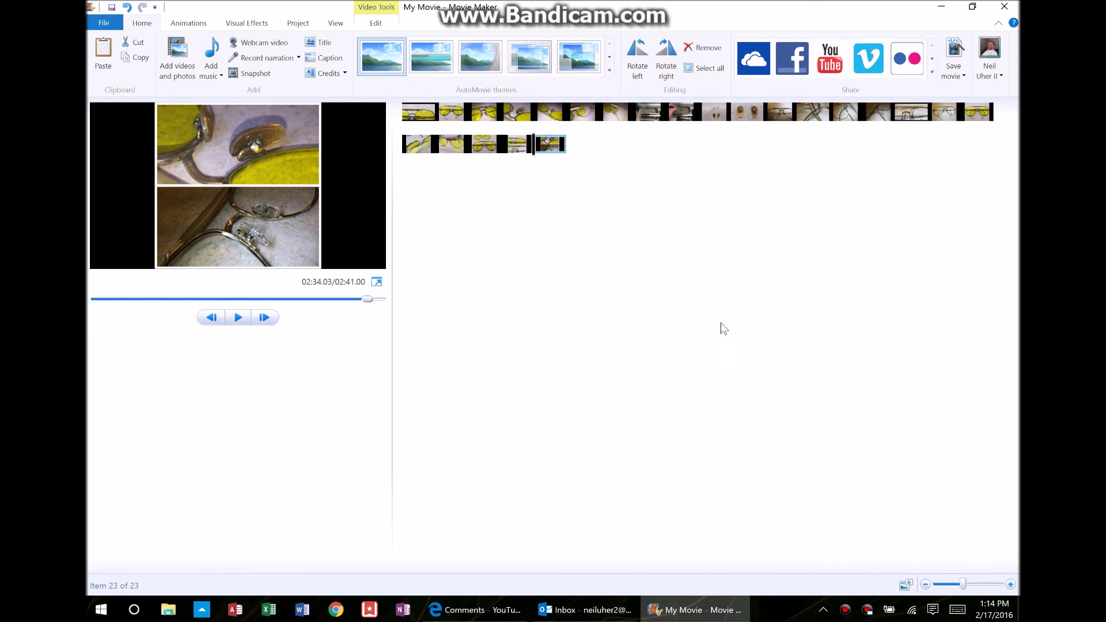
pyautogui.moveTo(715, 114); pyautogui.dragTo(712, 118)
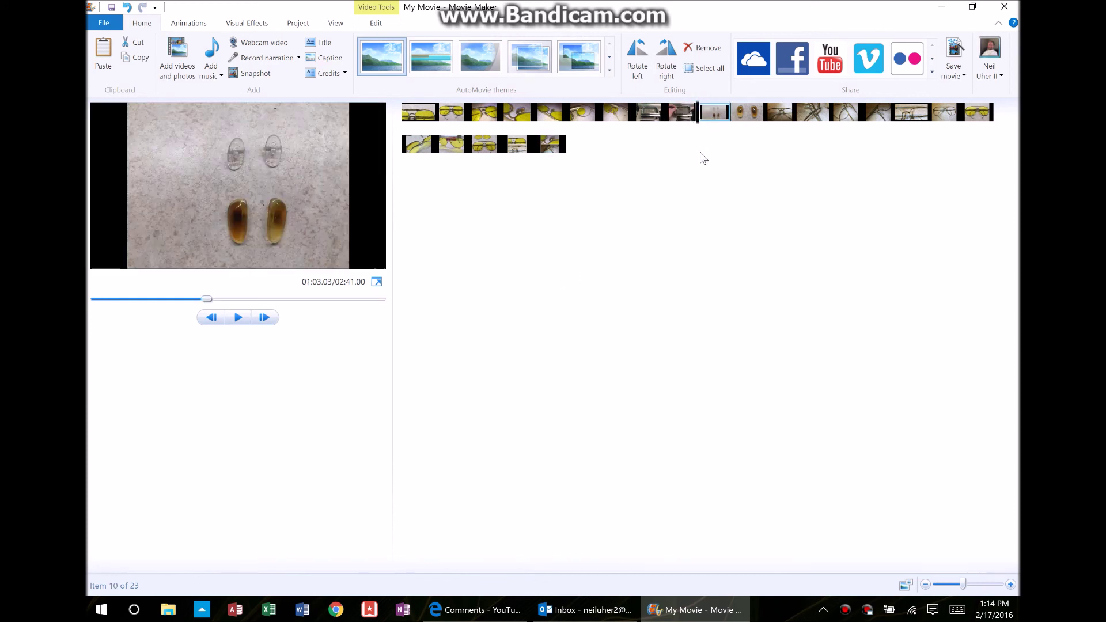